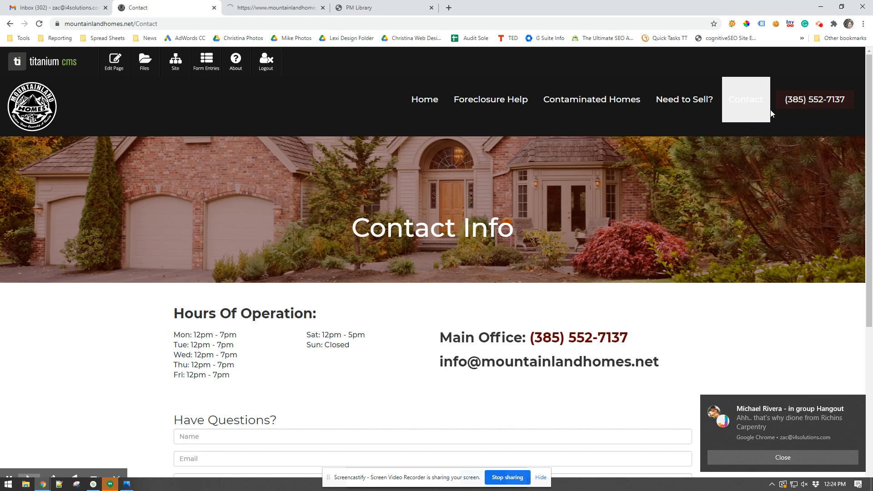
# - Add a new page to the website from the site index
pyautogui.scroll(-5, 417, 402)
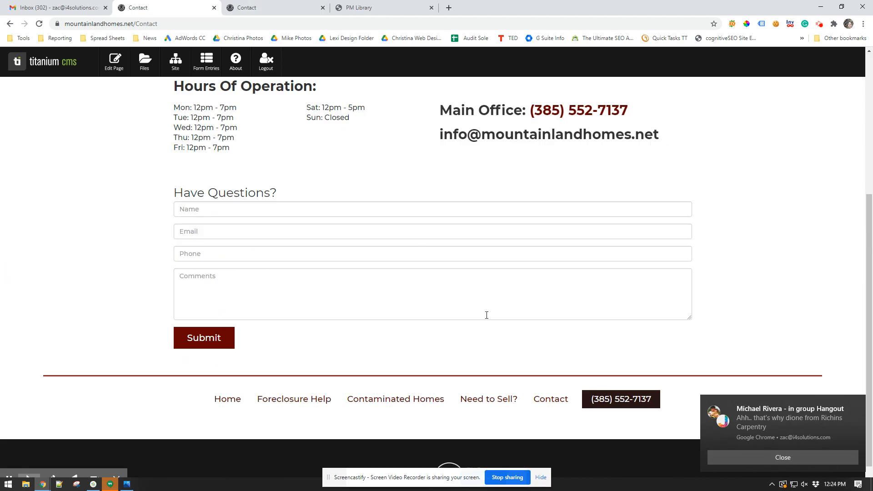
pyautogui.scroll(5, 505, 384)
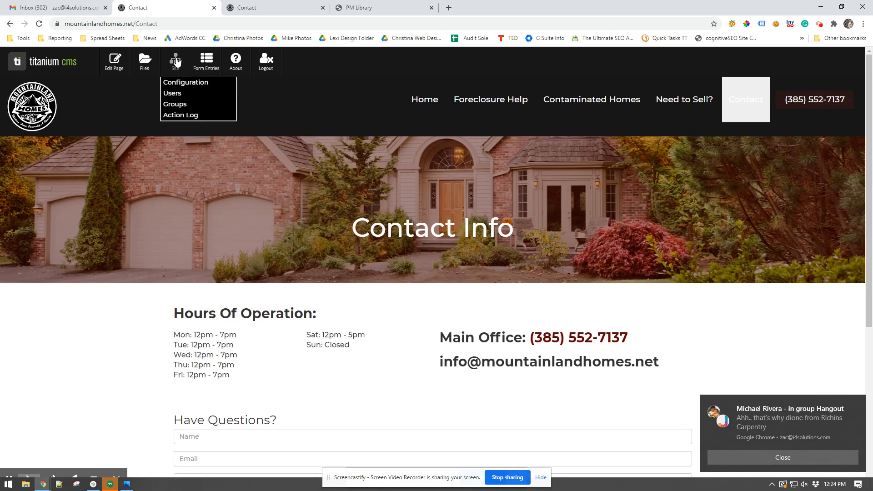
pyautogui.click(180, 63)
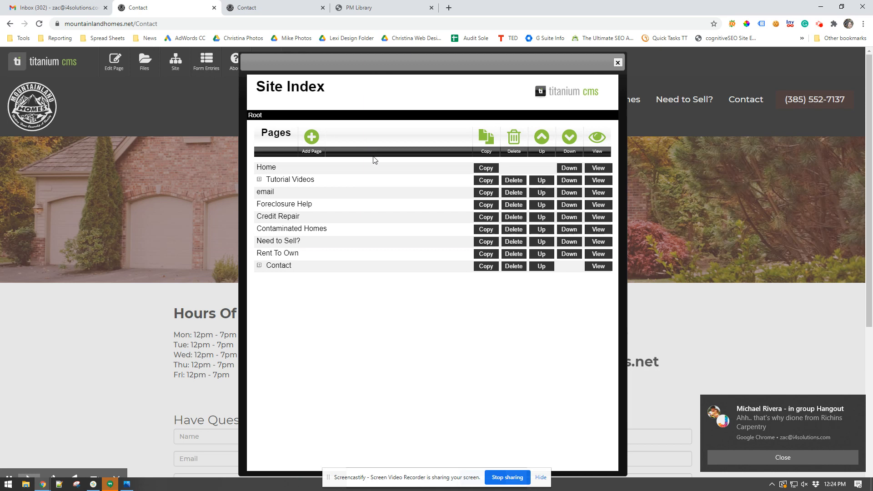
pyautogui.click(311, 136)
pyautogui.click(327, 182)
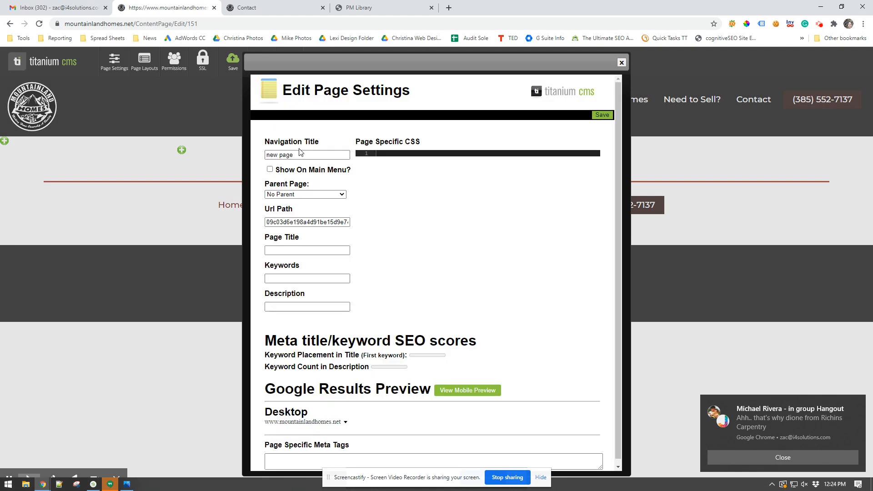
# - Set the new page's navigation title to "hidden forms DO NOT DELETE"
pyautogui.moveTo(303, 155); pyautogui.dragTo(250, 155)
pyautogui.write('hidden ')
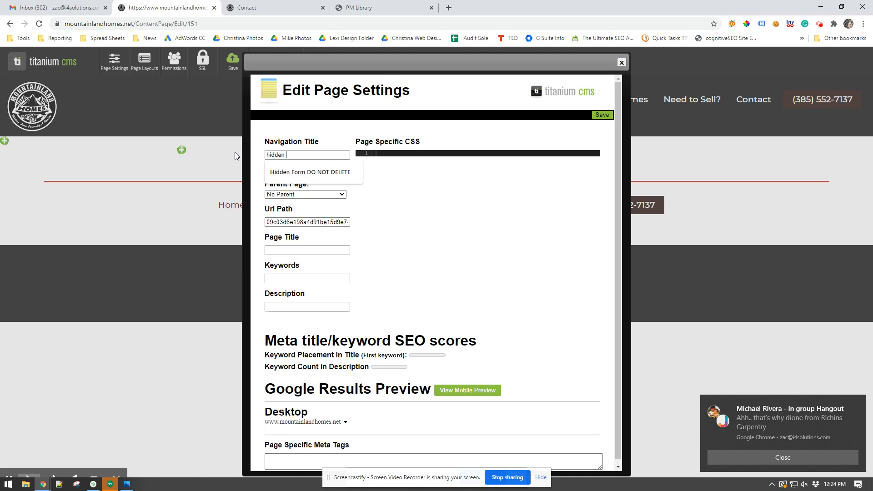
pyautogui.write('forms DO N')
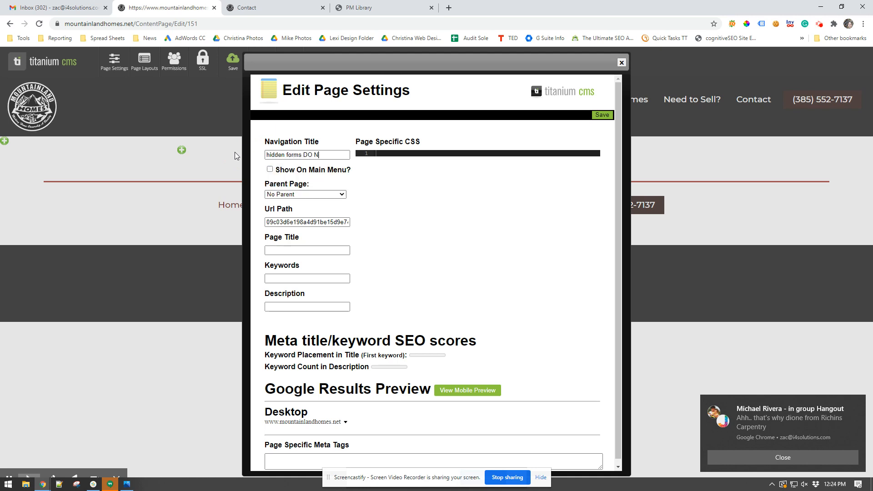
pyautogui.write('OT DELETE')
pyautogui.click(325, 222)
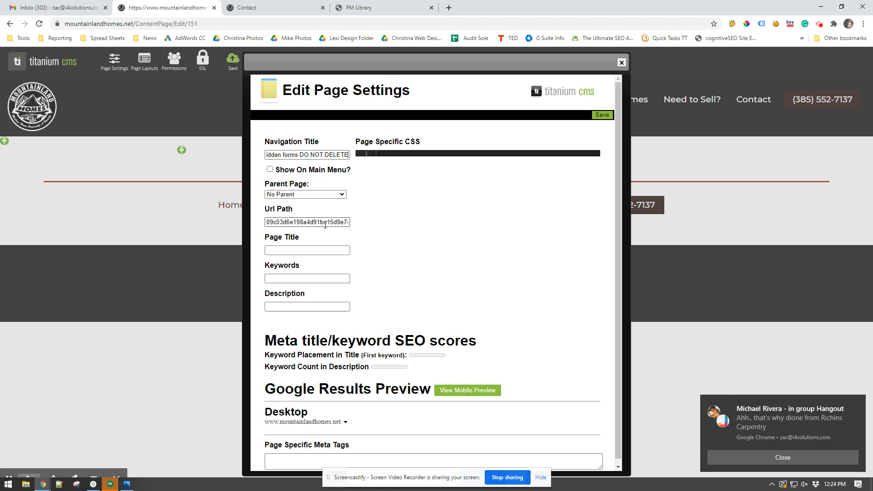
pyautogui.doubleClick(325, 222)
pyautogui.press('BackSpace')
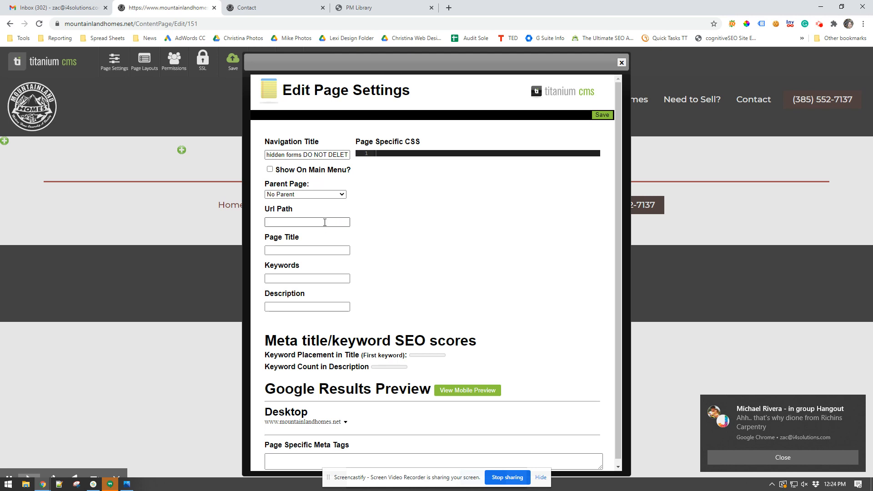
pyautogui.hotkey('ctrl', 'z')
pyautogui.click(400, 224)
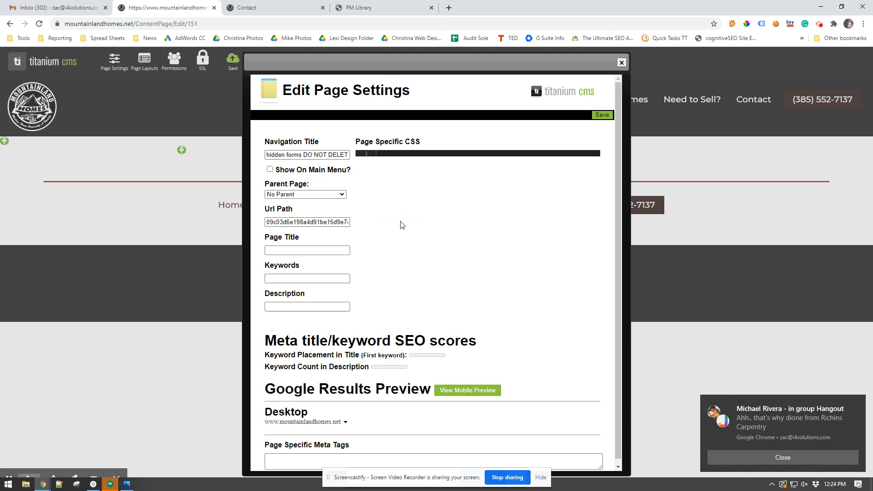
# - Set the page's parent to Contact, then save the page settings and the page
pyautogui.click(297, 193)
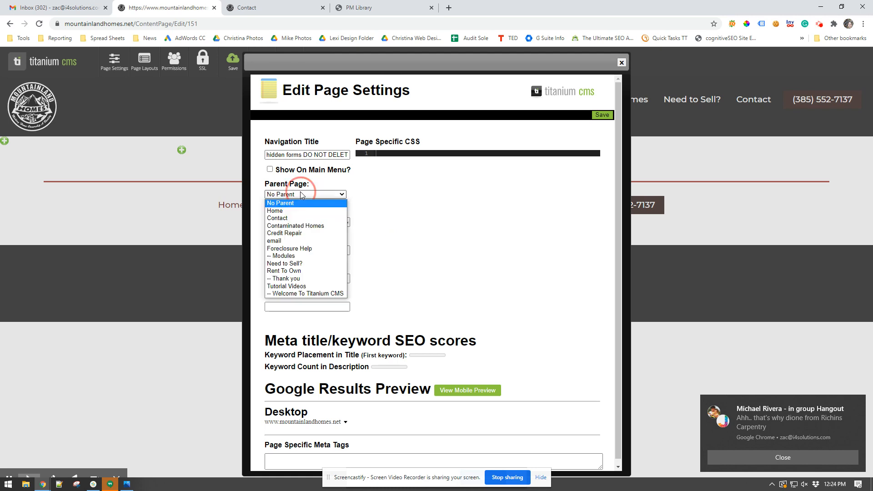
pyautogui.click(310, 222)
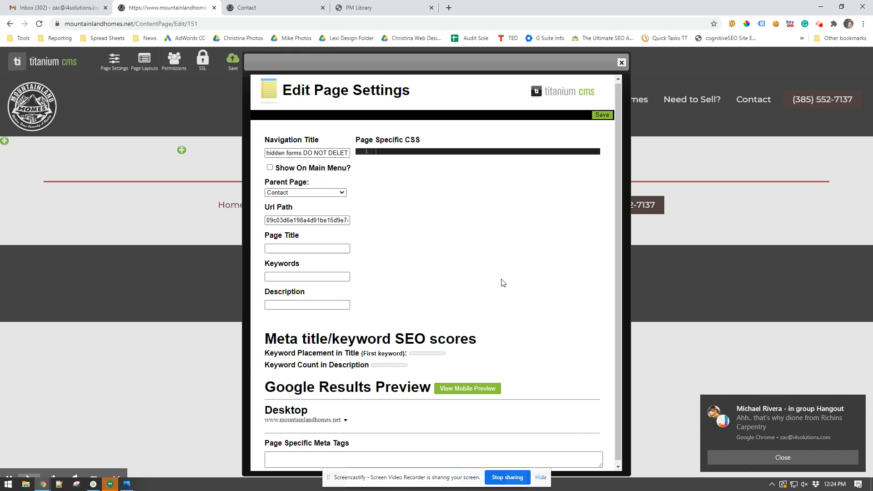
pyautogui.click(608, 115)
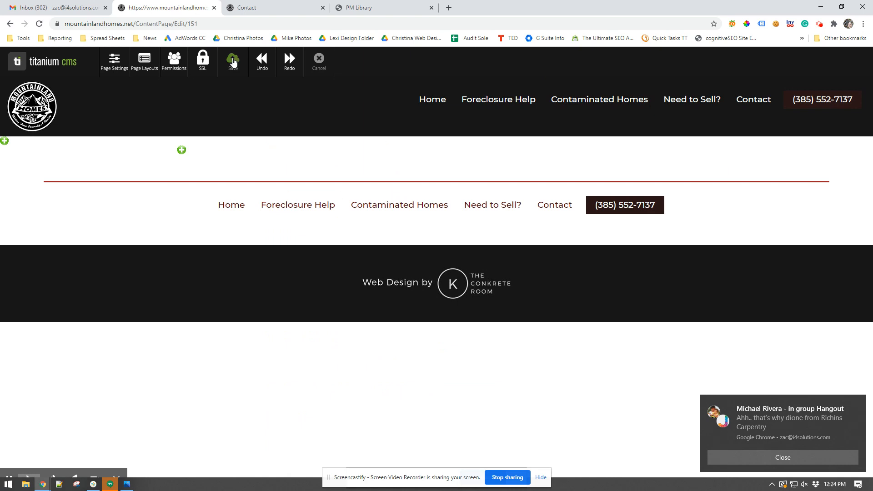
pyautogui.click(233, 60)
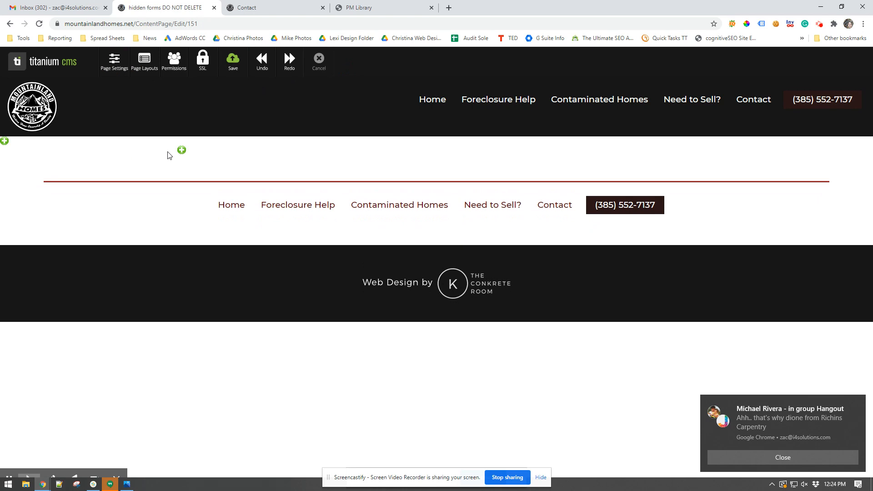
# - Add the Contact page's existing Email Form module to the hidden page's main content area and save the page
pyautogui.click(182, 150)
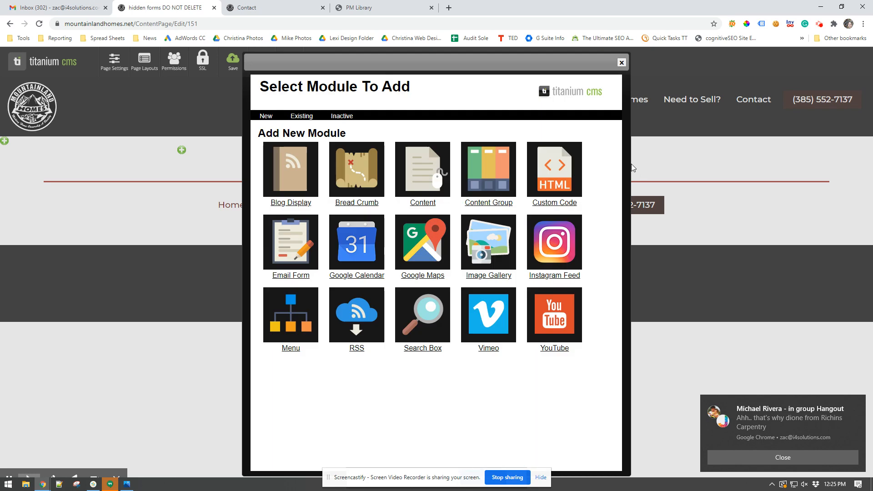
pyautogui.click(301, 120)
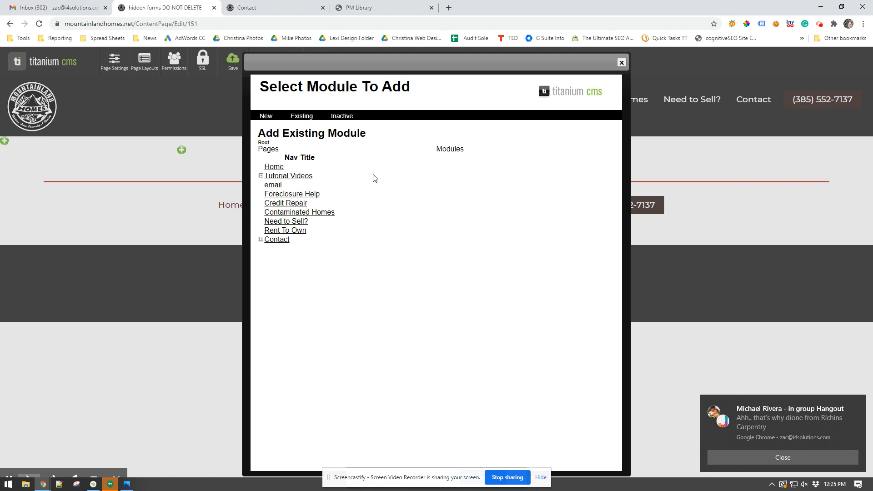
pyautogui.click(260, 239)
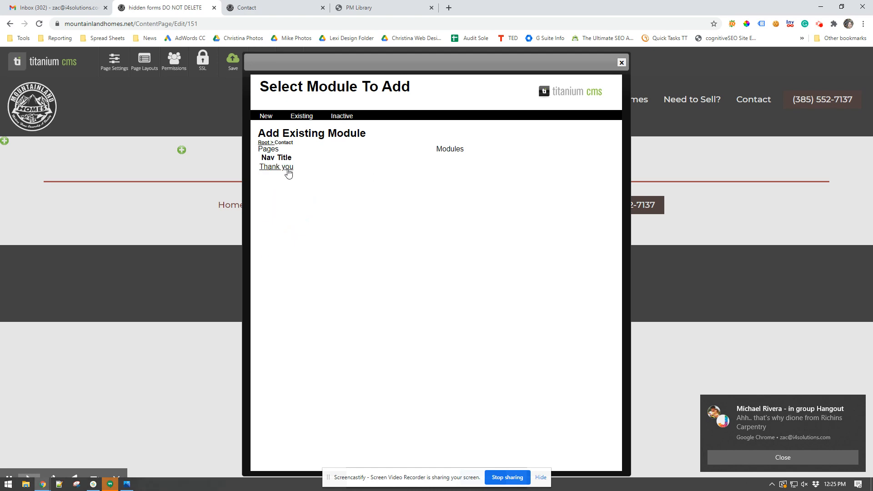
pyautogui.click(264, 143)
pyautogui.click(284, 239)
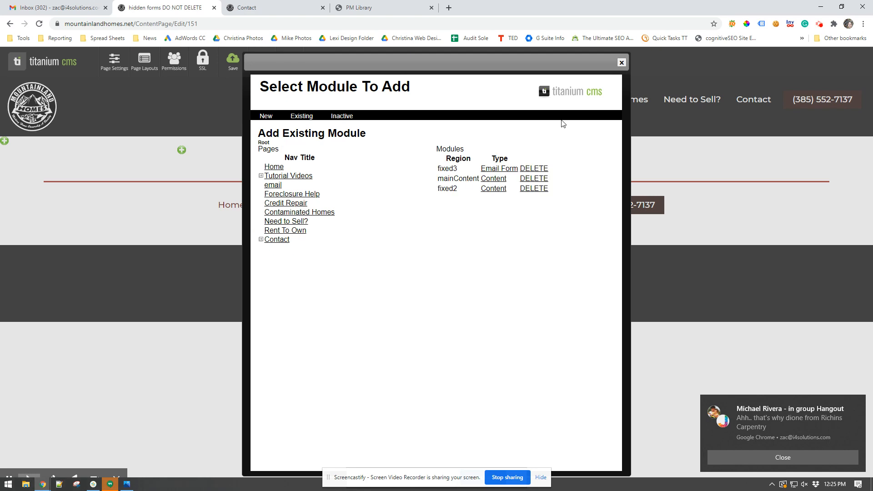
pyautogui.click(504, 178)
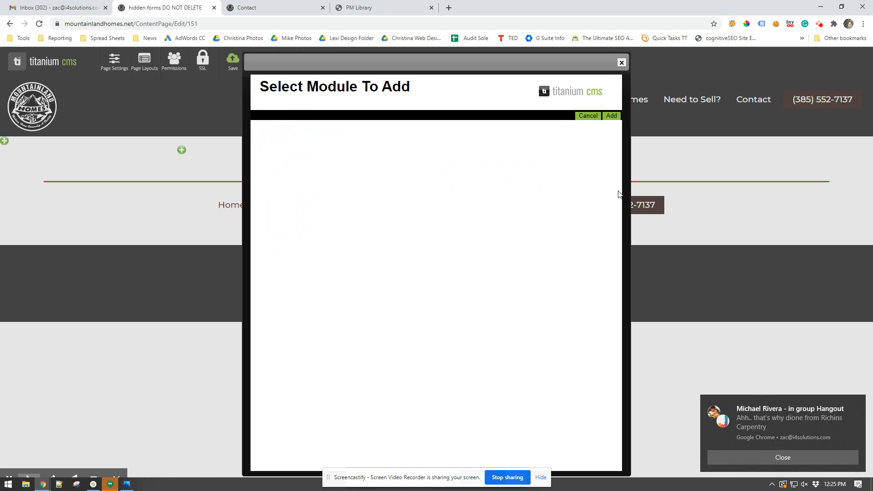
pyautogui.click(610, 117)
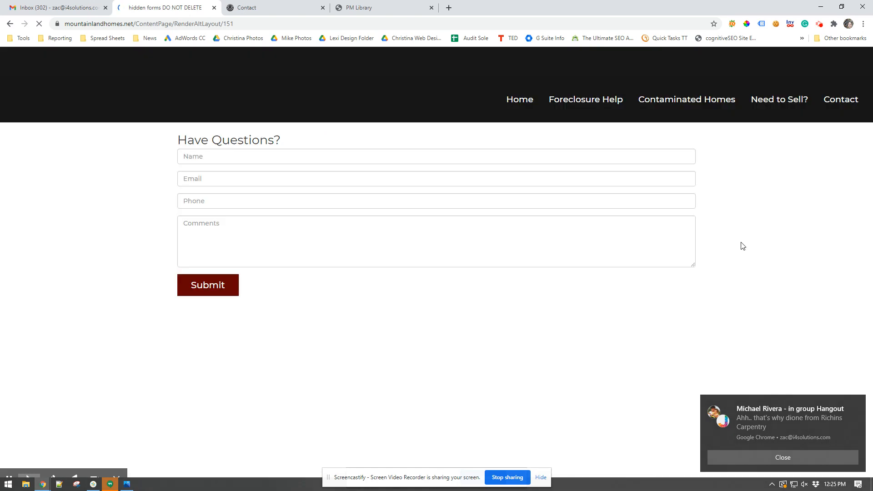
pyautogui.moveTo(433, 210)
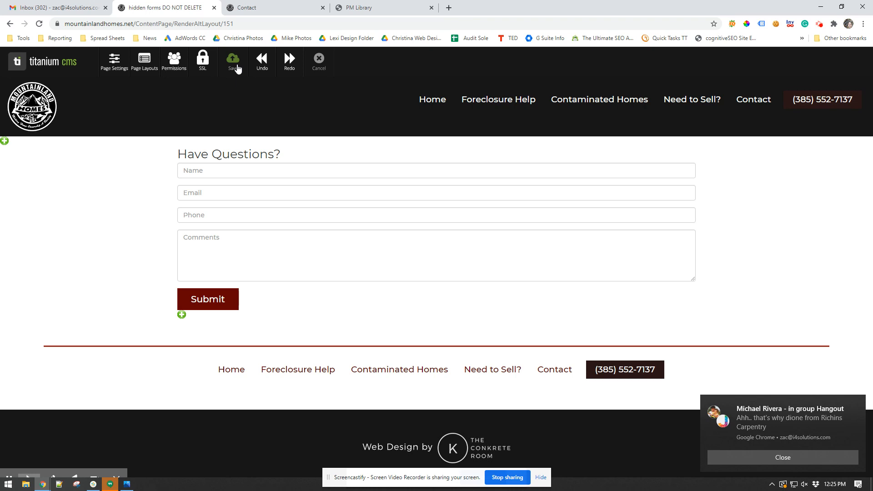
pyautogui.click(233, 63)
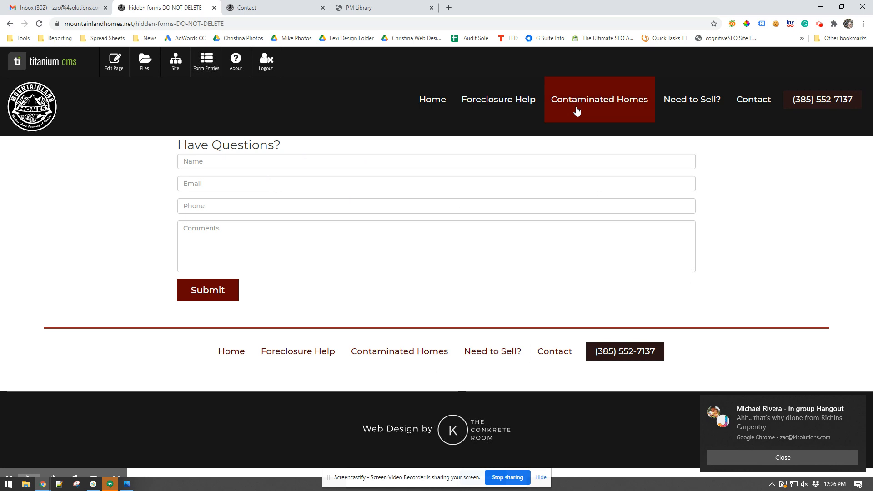
pyautogui.rightClick(289, 162)
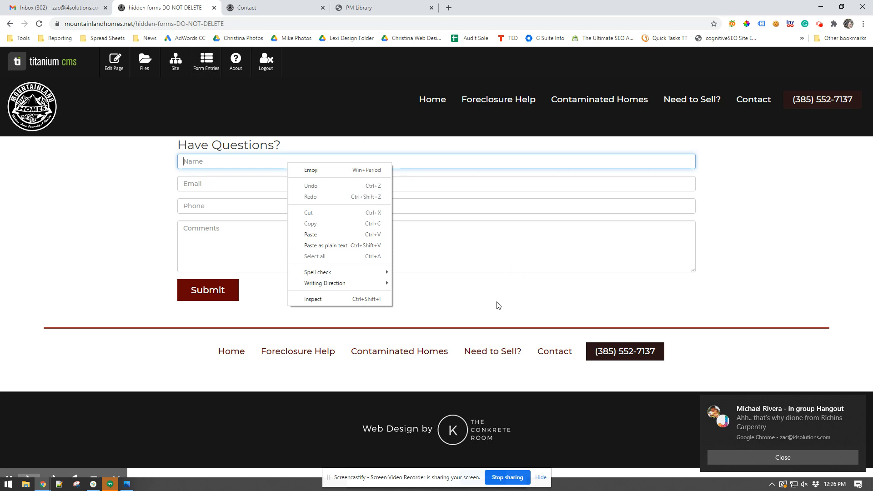
pyautogui.click(698, 317)
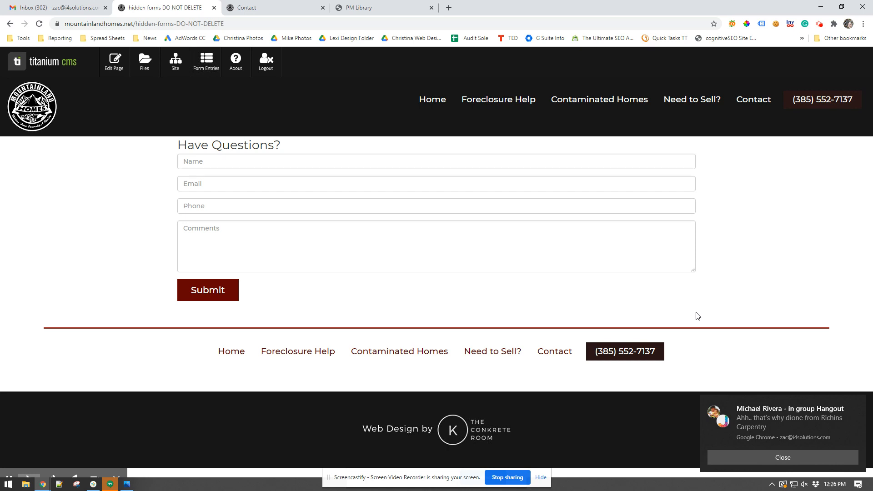
pyautogui.rightClick(299, 163)
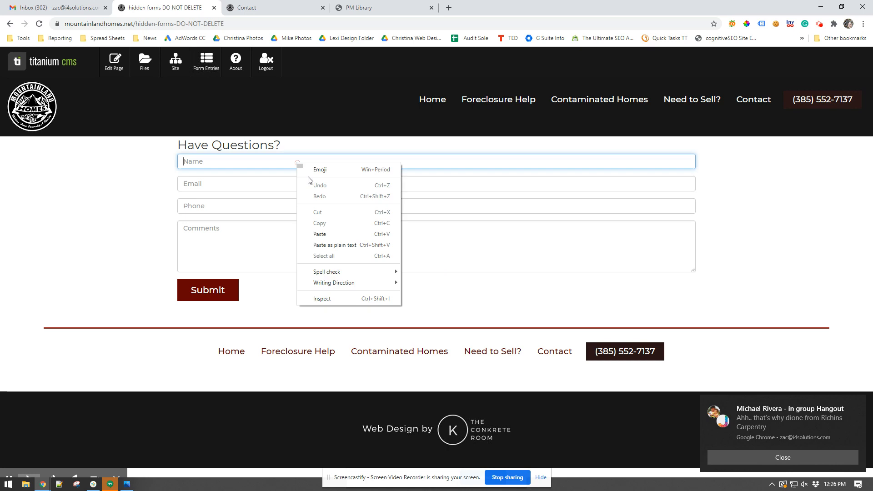
pyautogui.click(338, 299)
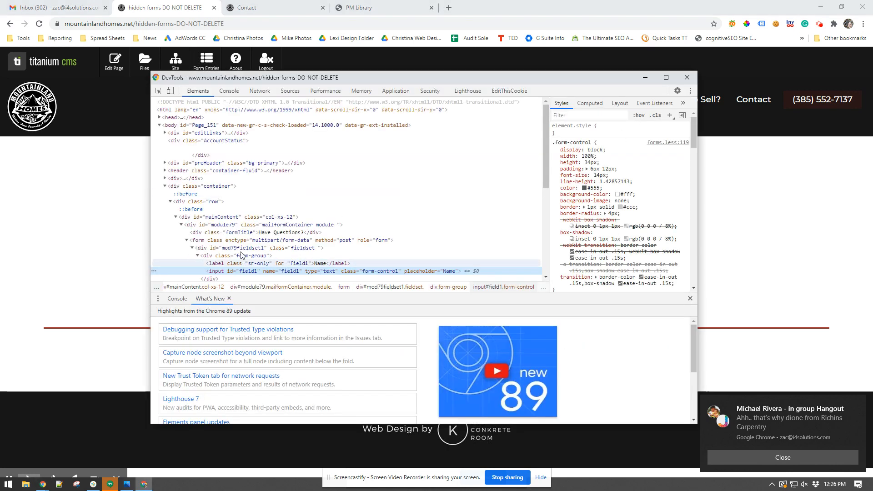
pyautogui.click(282, 241)
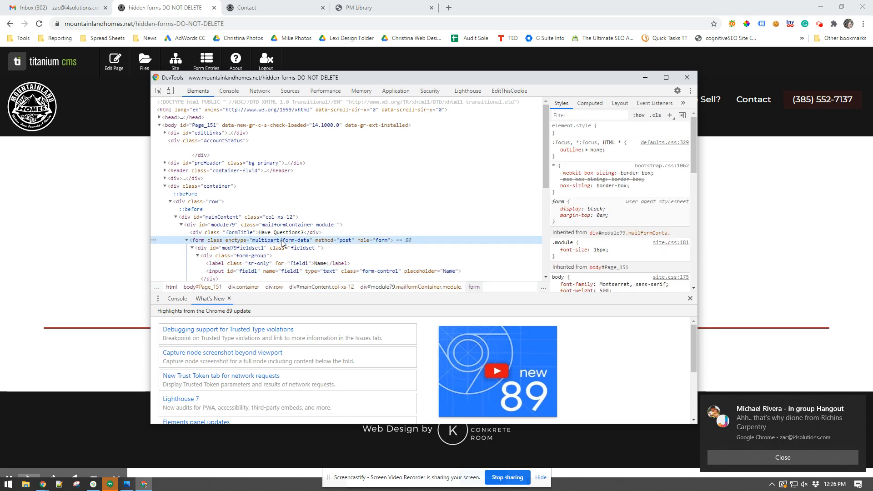
pyautogui.click(687, 77)
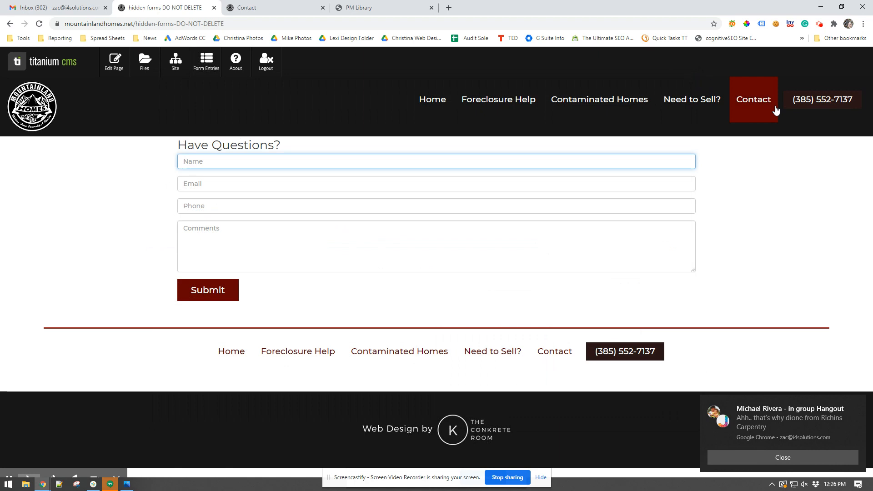
# - Inspect the "Have Questions?" heading and open its enclosing mailformContainer module div for editing as HTML
pyautogui.click(97, 165)
pyautogui.rightClick(199, 154)
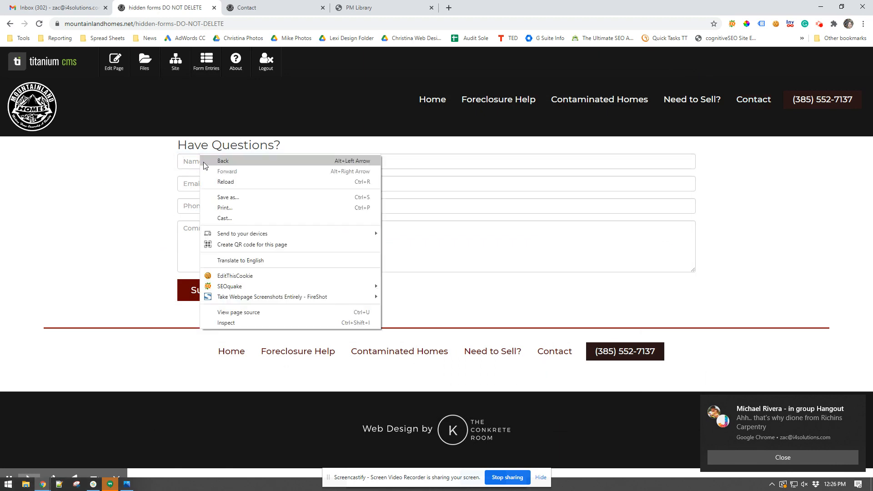
pyautogui.click(226, 322)
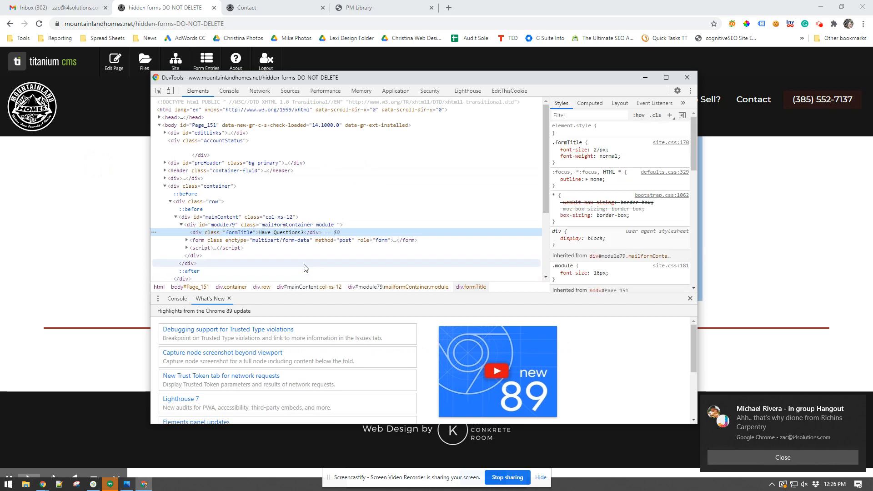
pyautogui.click(189, 226)
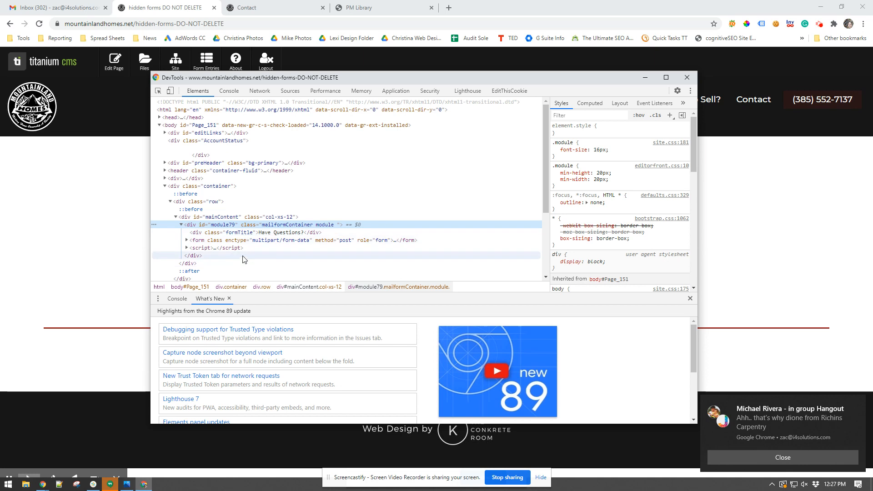
pyautogui.click(186, 248)
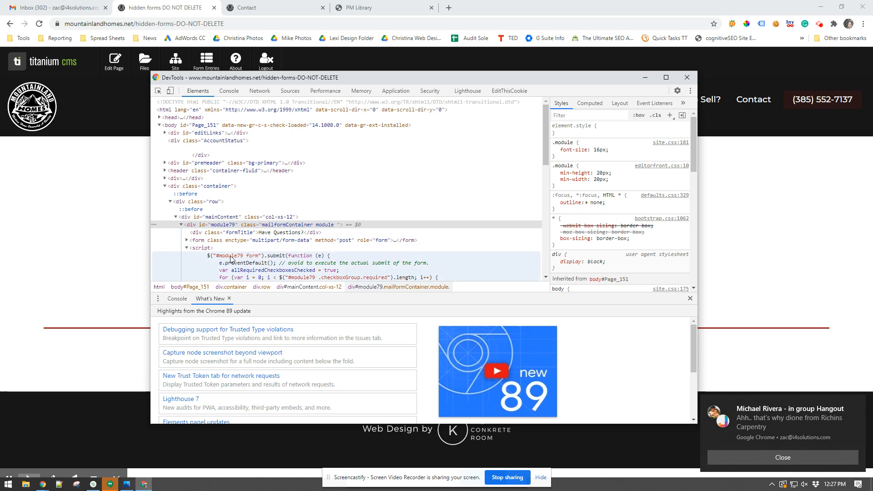
pyautogui.click(187, 247)
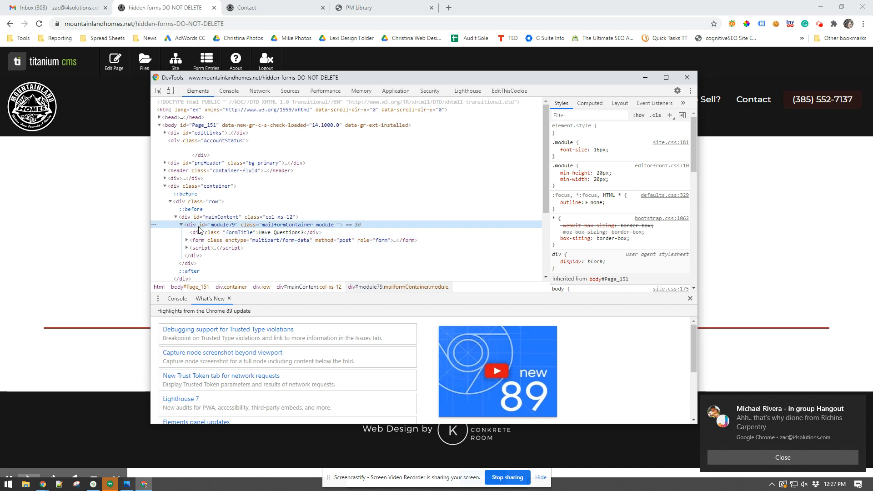
pyautogui.rightClick(199, 228)
pyautogui.click(230, 246)
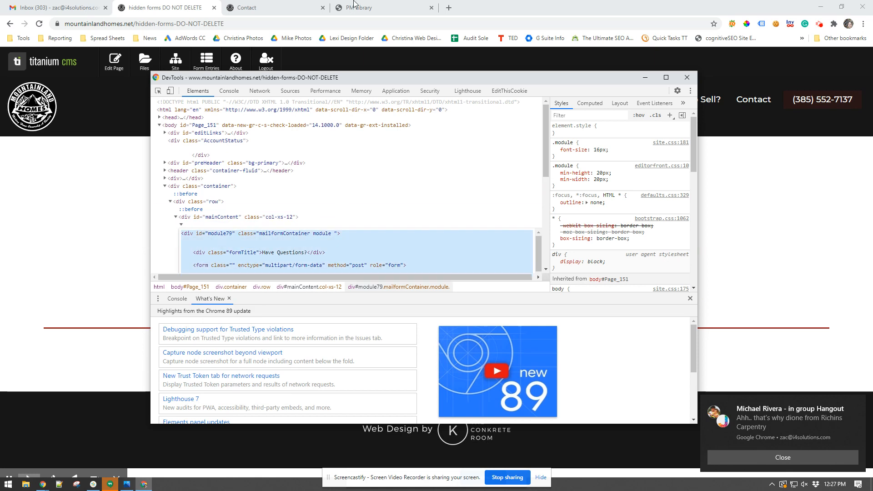
# - Switch to the website's Contact page and open it for editing
pyautogui.click(271, 6)
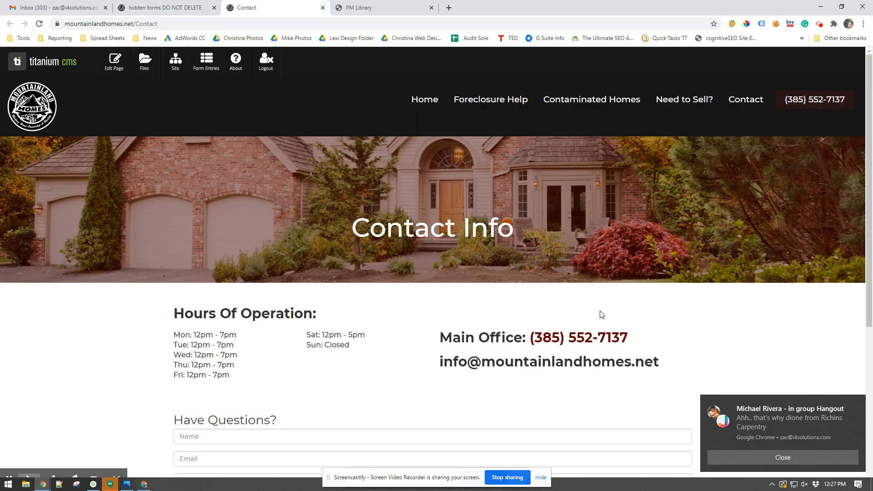
pyautogui.scroll(-5, 635, 314)
pyautogui.scroll(5, 634, 315)
pyautogui.click(112, 61)
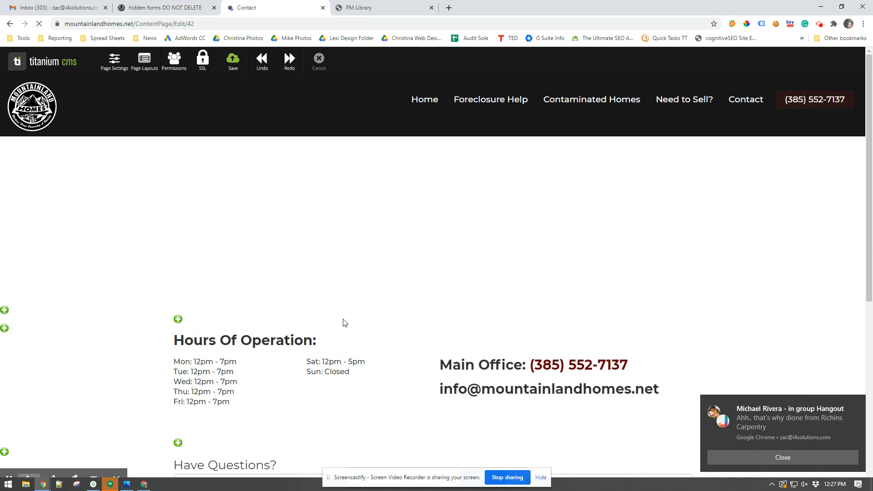
# - Add a Custom Code module beneath the Contact page's email form, paste the copied form HTML into it, and save the module
pyautogui.scroll(-6, 343, 322)
pyautogui.click(178, 301)
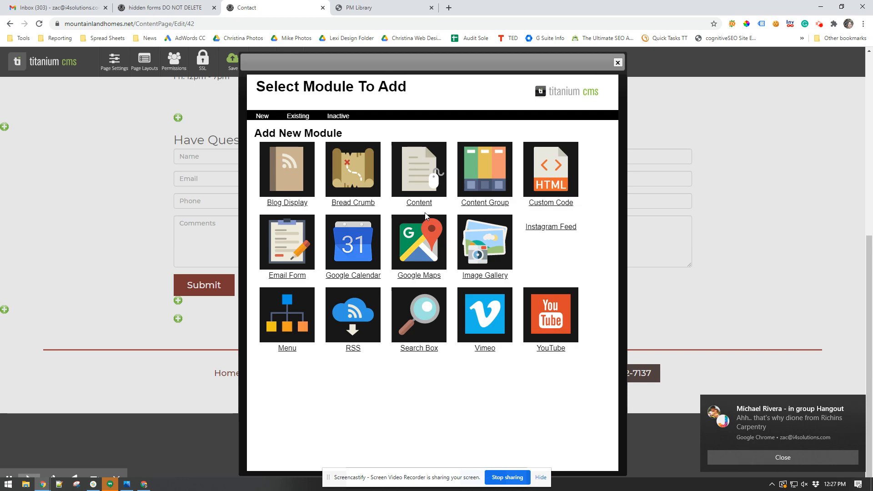
pyautogui.click(553, 204)
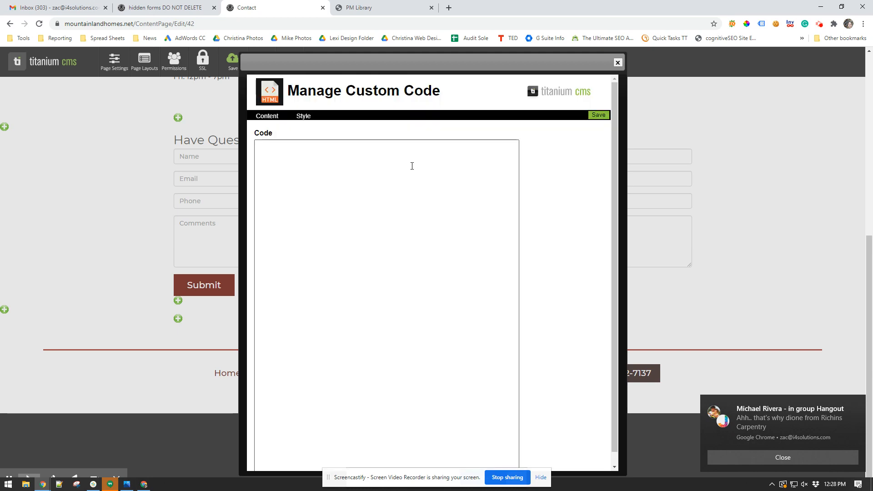
pyautogui.hotkey('ctrl', 'v')
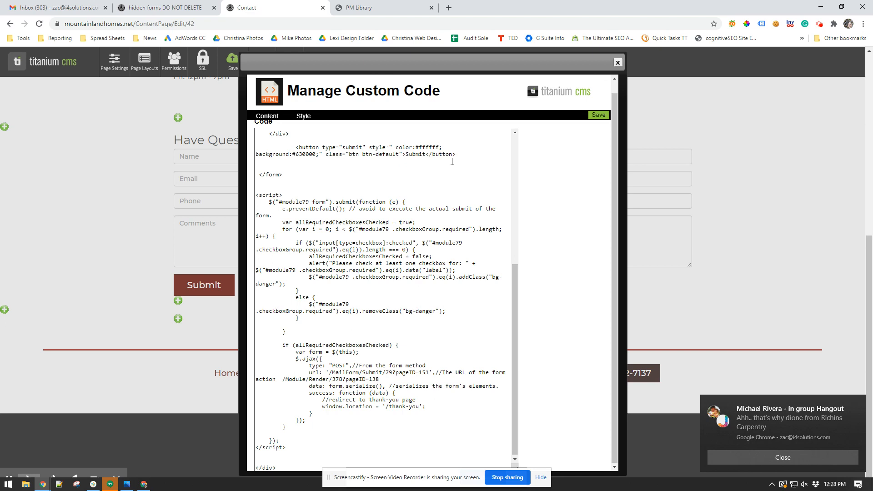
pyautogui.click(598, 115)
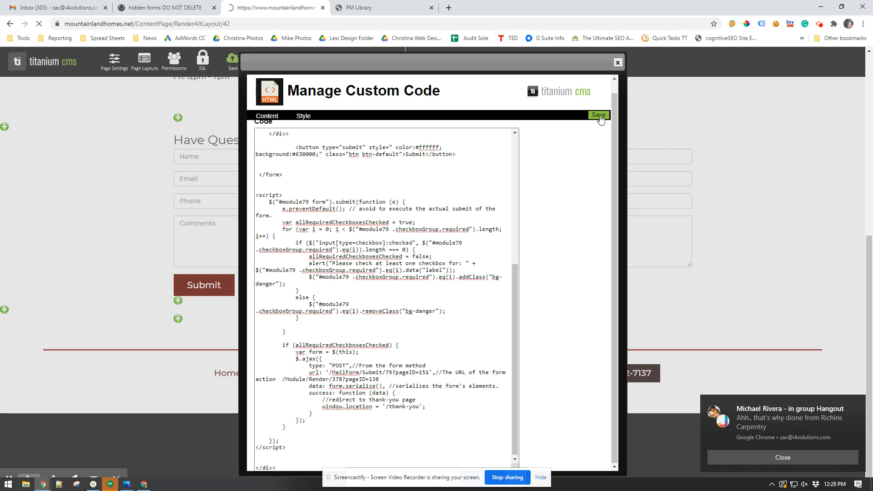
# - Delete the original email form module above the custom code form and save the Contact page
pyautogui.scroll(-8, 517, 282)
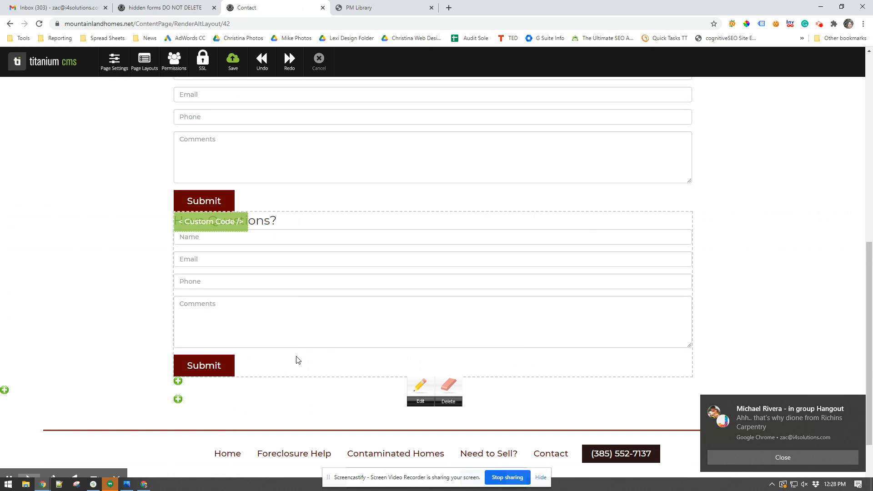
pyautogui.scroll(4, 301, 301)
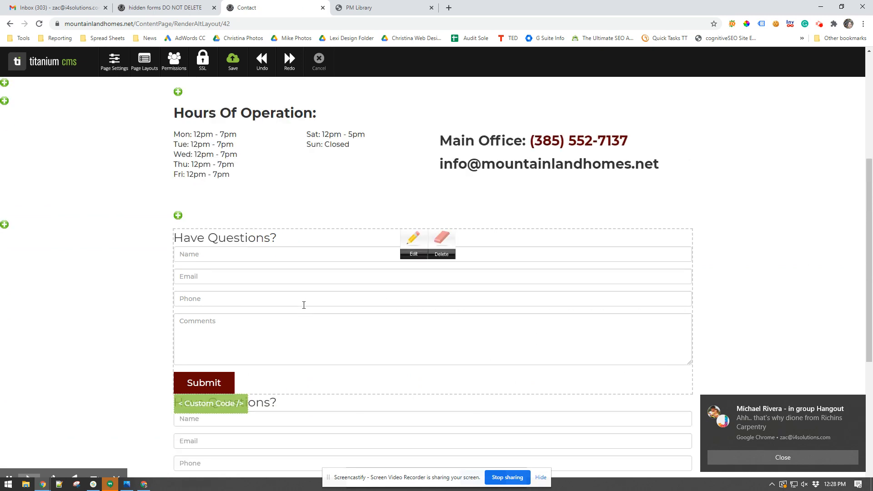
pyautogui.click(444, 241)
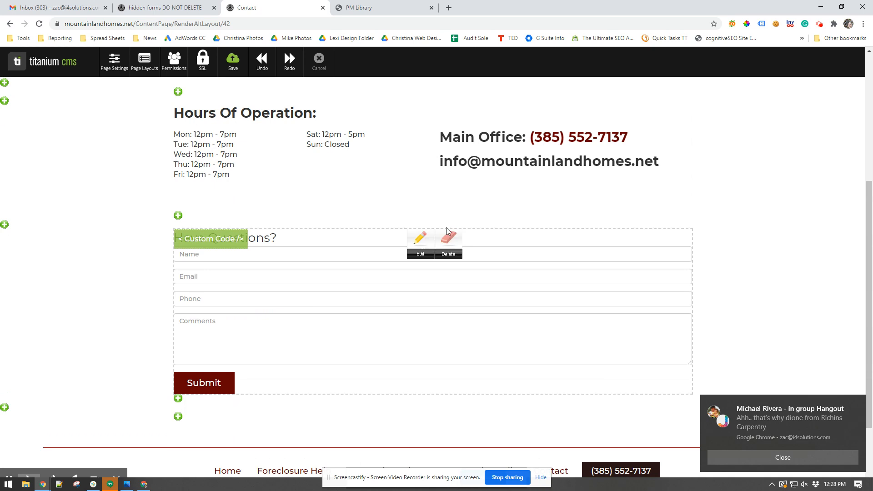
pyautogui.click(231, 58)
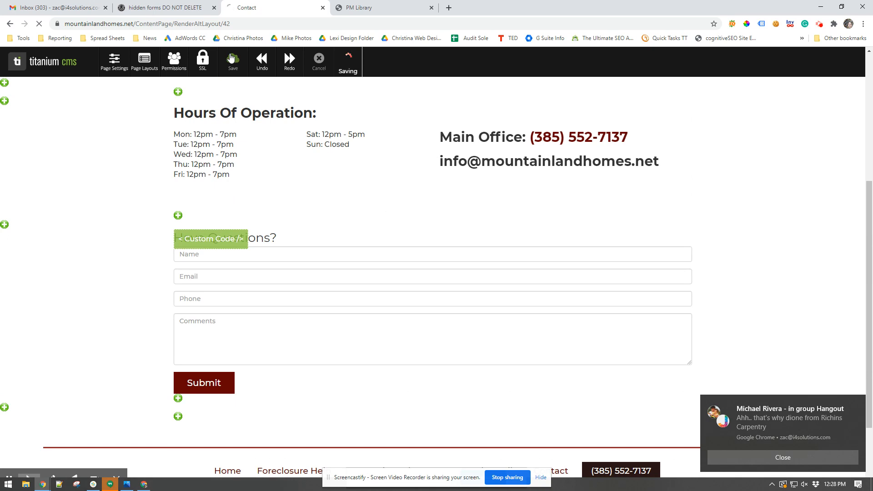
# - Review the Contact page's form against the Form Anti Spam Trick instructions and the form on the hidden page
pyautogui.scroll(-6, 458, 306)
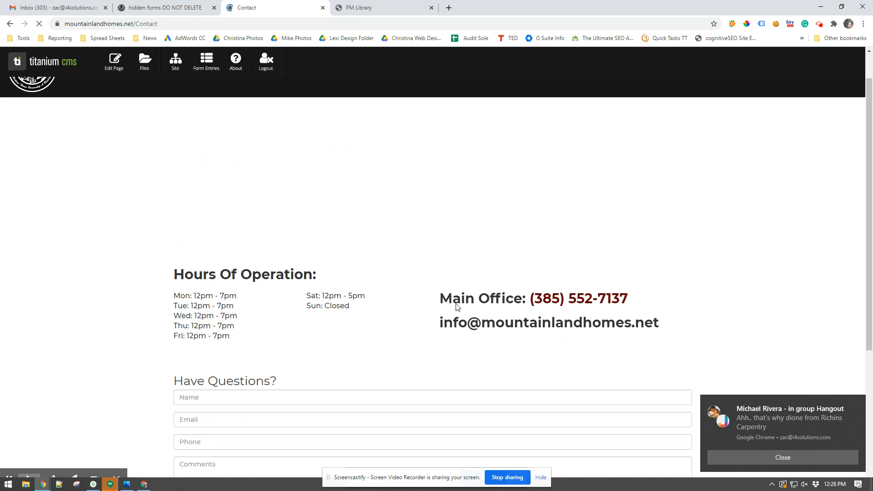
pyautogui.click(360, 4)
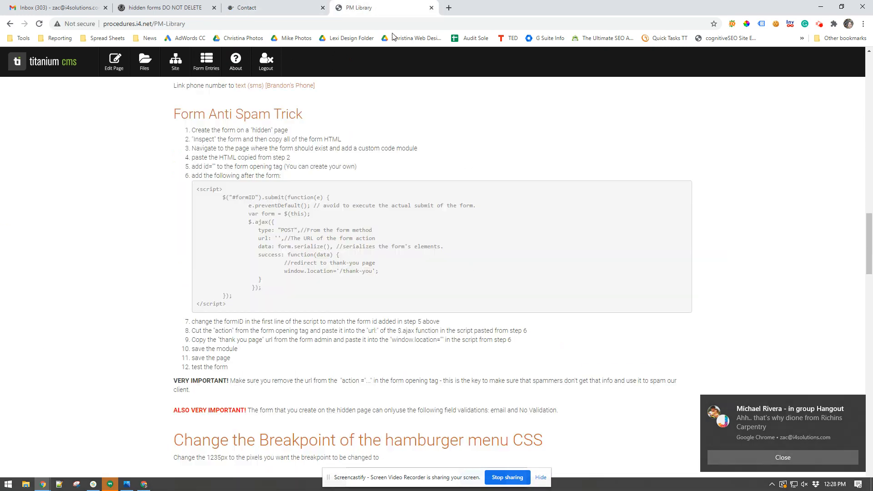
pyautogui.click(278, 6)
pyautogui.click(180, 5)
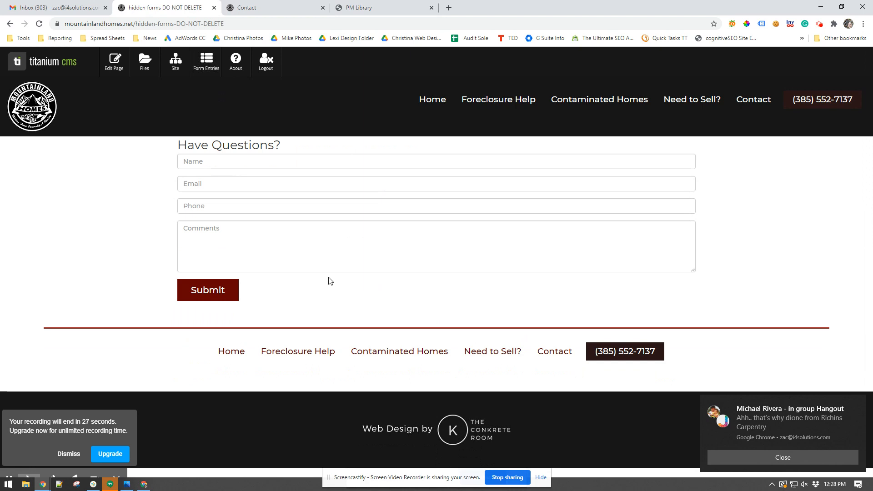
pyautogui.click(245, 5)
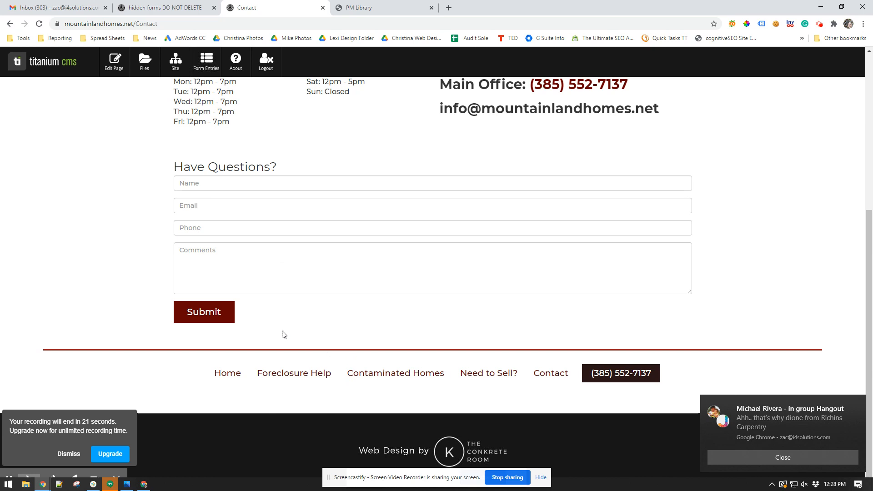
pyautogui.click(166, 4)
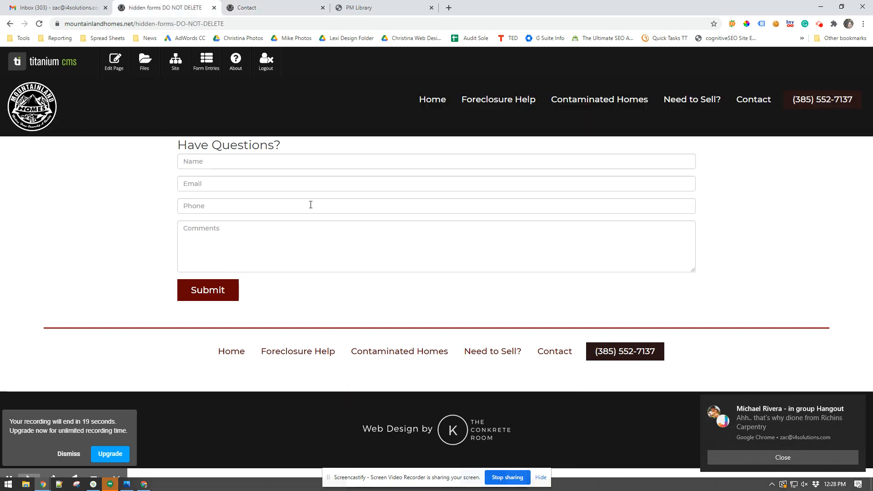